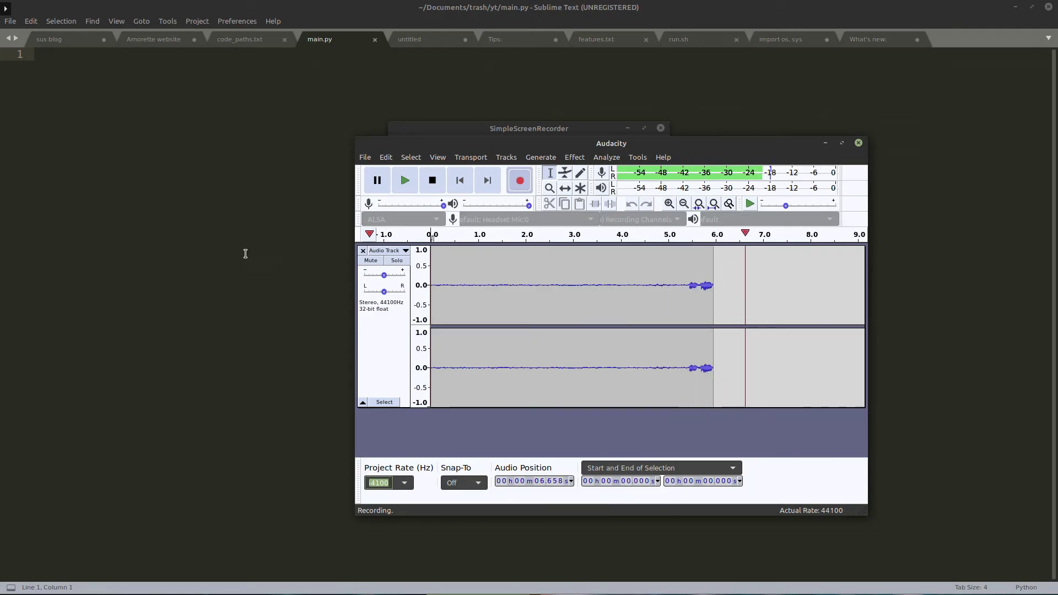
- Bring the Sublime Text window with the empty main.py in front of the recorder
{"action": "left_click", "coordinate": [246, 254]}
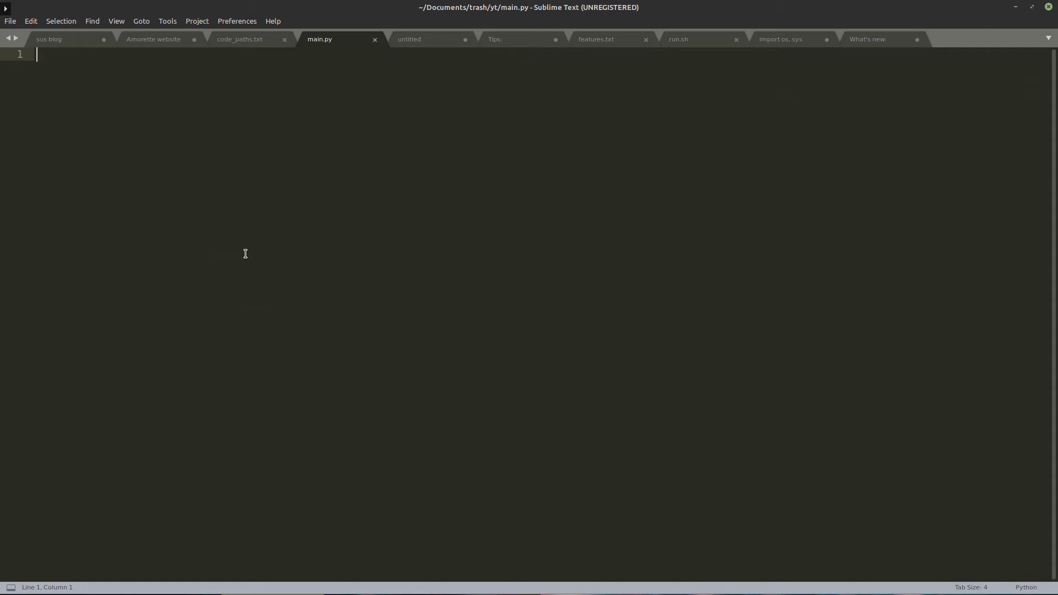
{"action": "key", "text": "alt+Tab"}
{"action": "key", "text": "alt+Tab"}
{"action": "key", "text": "alt+Tab"}
{"action": "key", "text": "alt+Tab"}
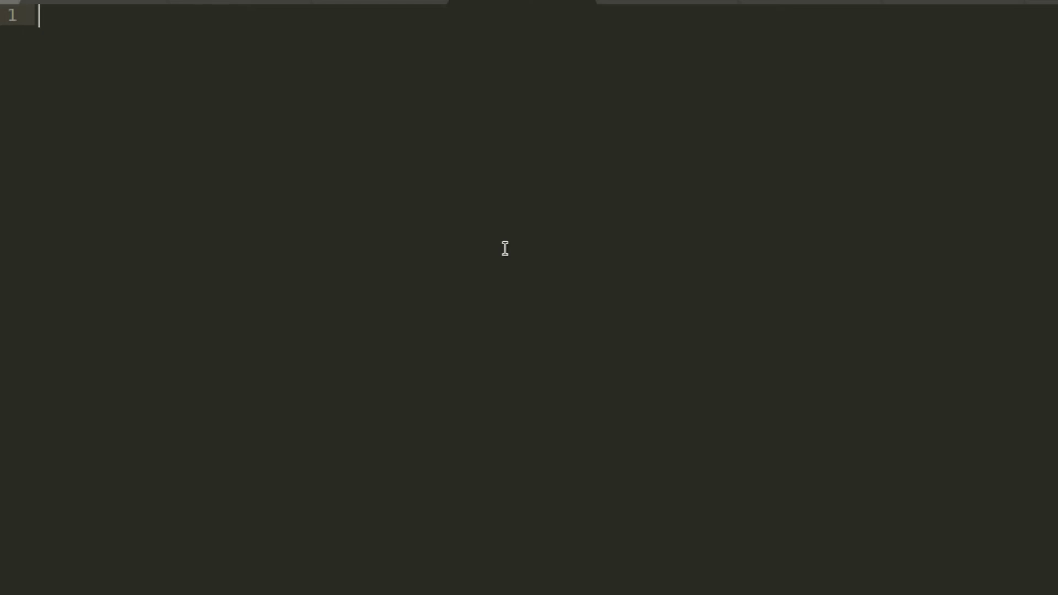
{"action": "type", "text": "print9"}
- Fix line 1 to print(chr(65)), save, and run python3 main.py to output A
{"action": "key", "text": "BackSpace"}
{"action": "type", "text": "(ch"}
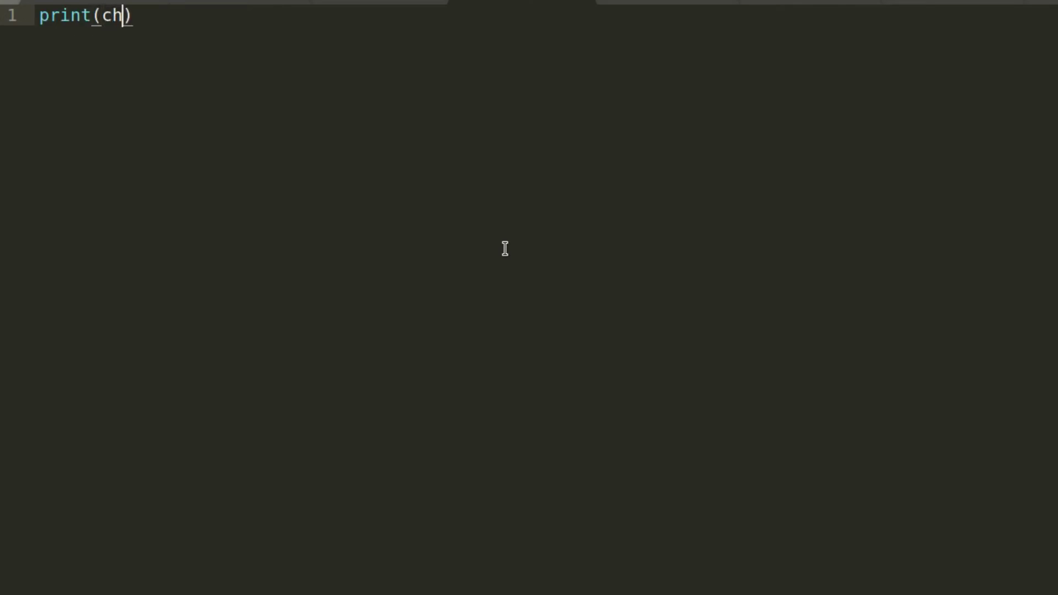
{"action": "type", "text": "r("}
{"action": "type", "text": "65"}
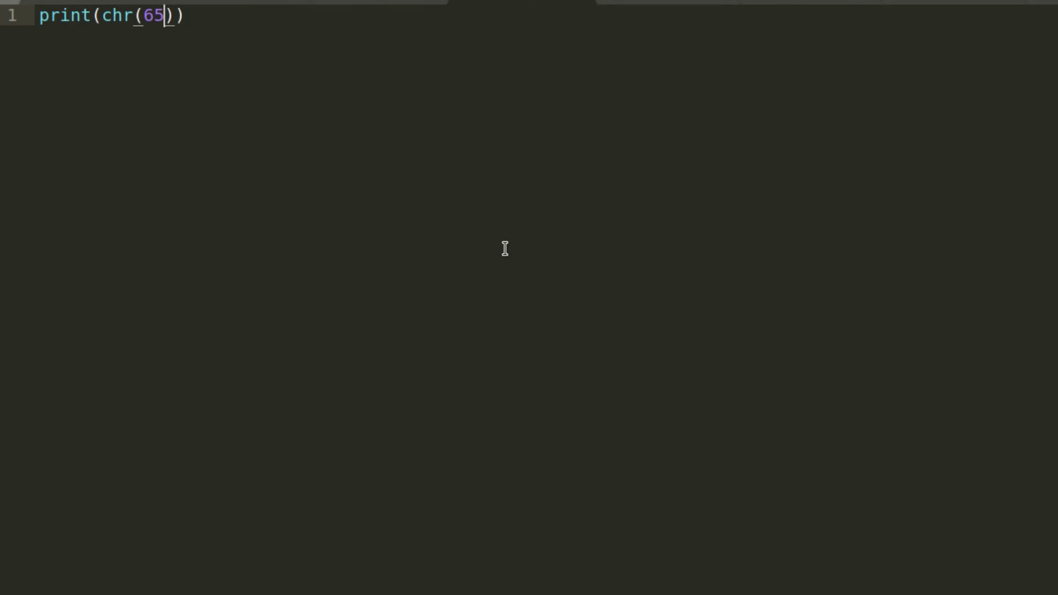
{"action": "key", "text": "ctrl+s"}
{"action": "key", "text": "alt+Tab"}
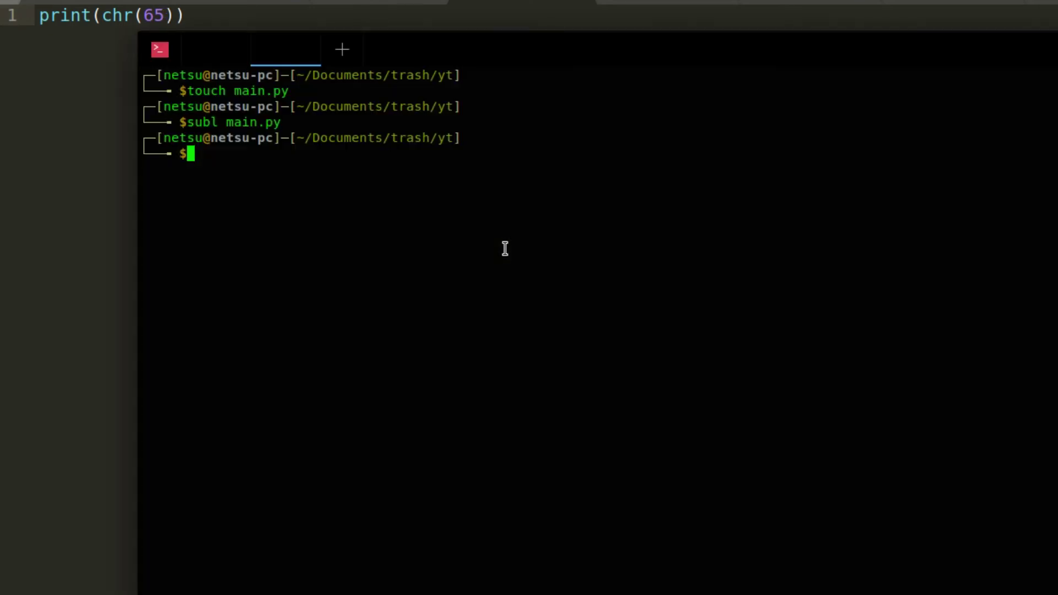
{"action": "type", "text": "python"}
{"action": "key", "text": "BackSpace"}
{"action": "type", "text": "3 main.py"}
{"action": "key", "text": "Return"}
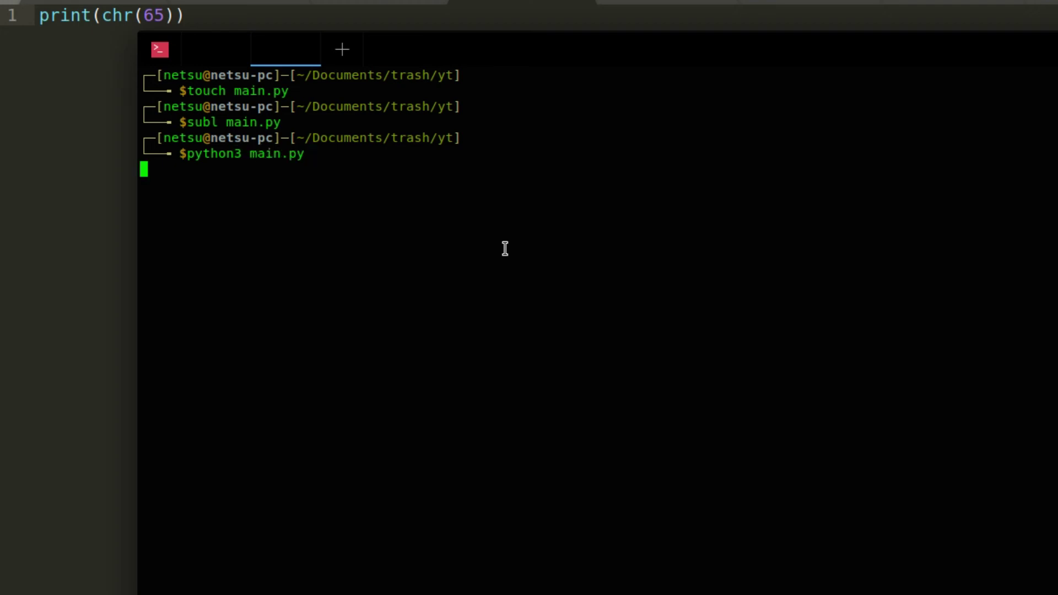
{"action": "left_click_drag", "start_coordinate": [151, 169], "coordinate": [133, 170]}
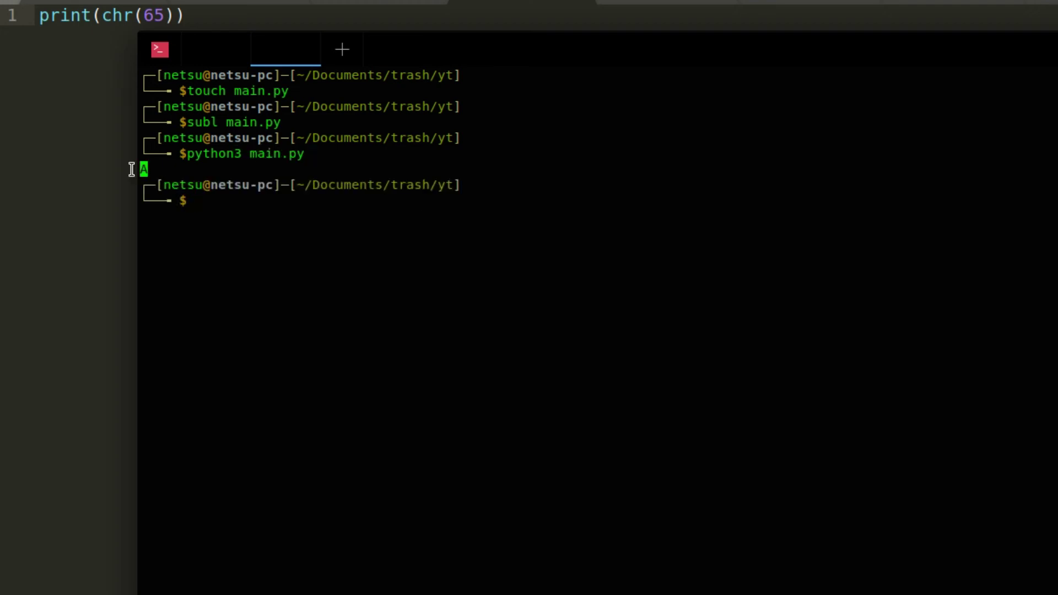
{"action": "left_click", "coordinate": [55, 270]}
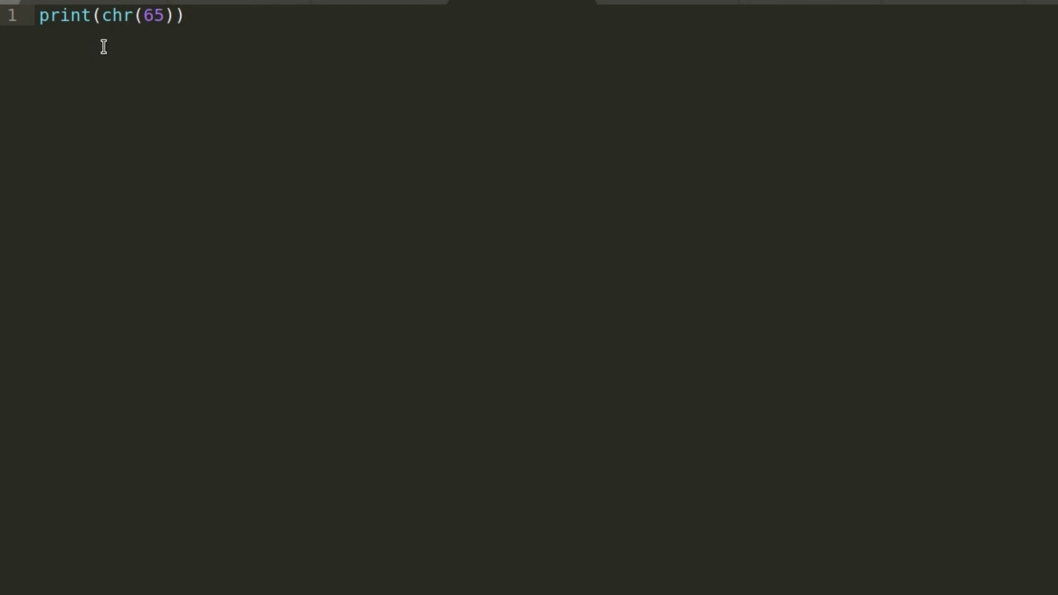
- Check the ASCII table and replace 65 inside chr with 97
{"action": "double_click", "coordinate": [151, 15]}
{"action": "key", "text": "alt+Tab"}
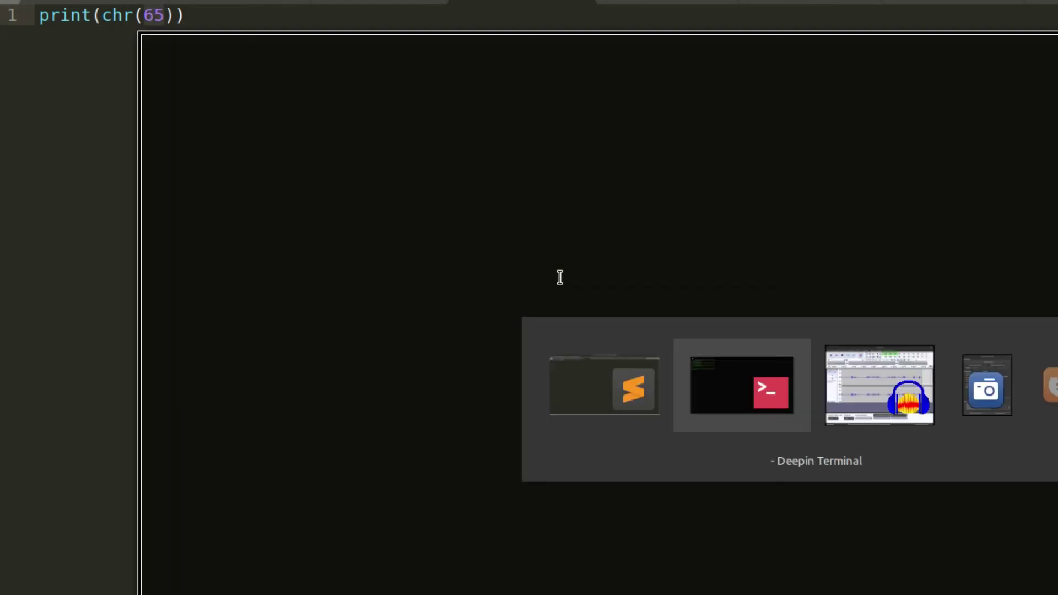
{"action": "key", "text": "Tab"}
{"action": "key", "text": "Tab"}
{"action": "key", "text": "Tab"}
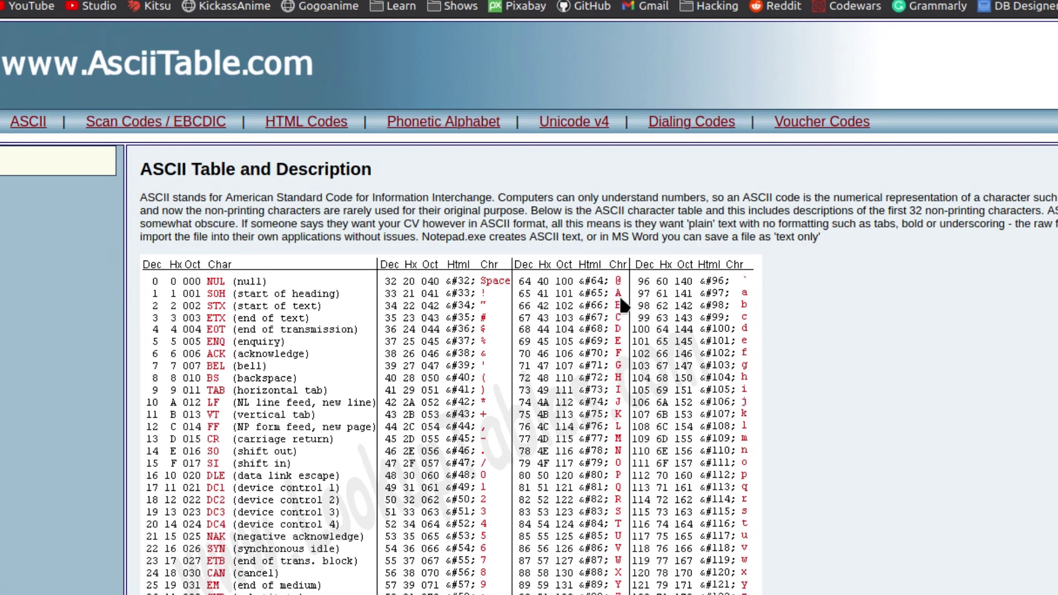
{"action": "key", "text": "alt+Tab"}
{"action": "left_click", "coordinate": [256, 23]}
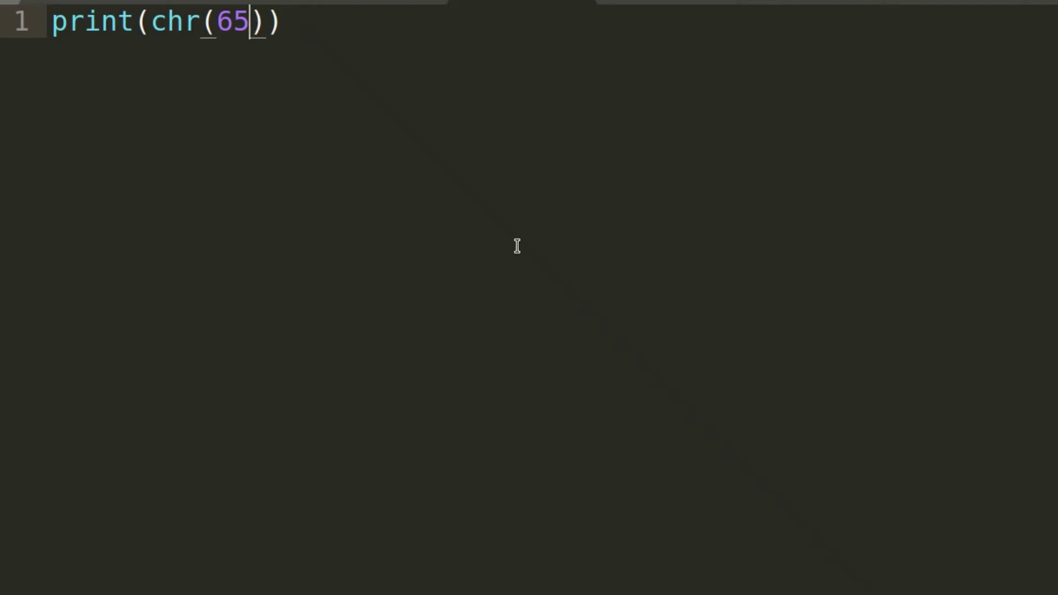
{"action": "key", "text": "BackSpace"}
{"action": "key", "text": "BackSpace"}
{"action": "type", "text": "97"}
- Save and rerun python3 main.py, which prints a
{"action": "key", "text": "ctrl+s"}
{"action": "key", "text": "alt+Tab"}
{"action": "key", "text": "Up"}
{"action": "key", "text": "Return"}
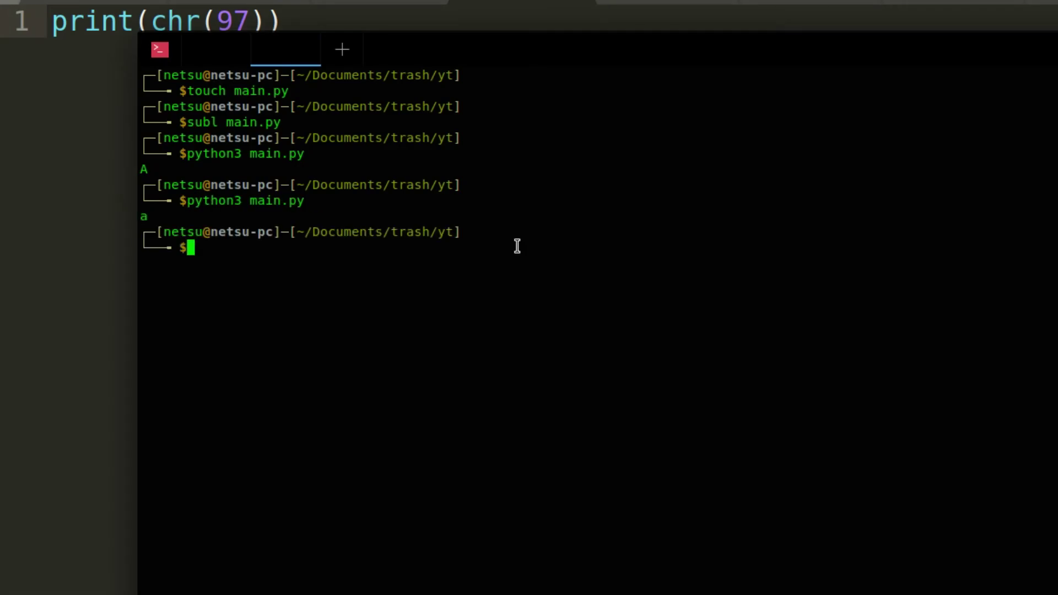
- Change the chr argument to 98 and rerun main.py to print b
{"action": "key", "text": "alt+Tab"}
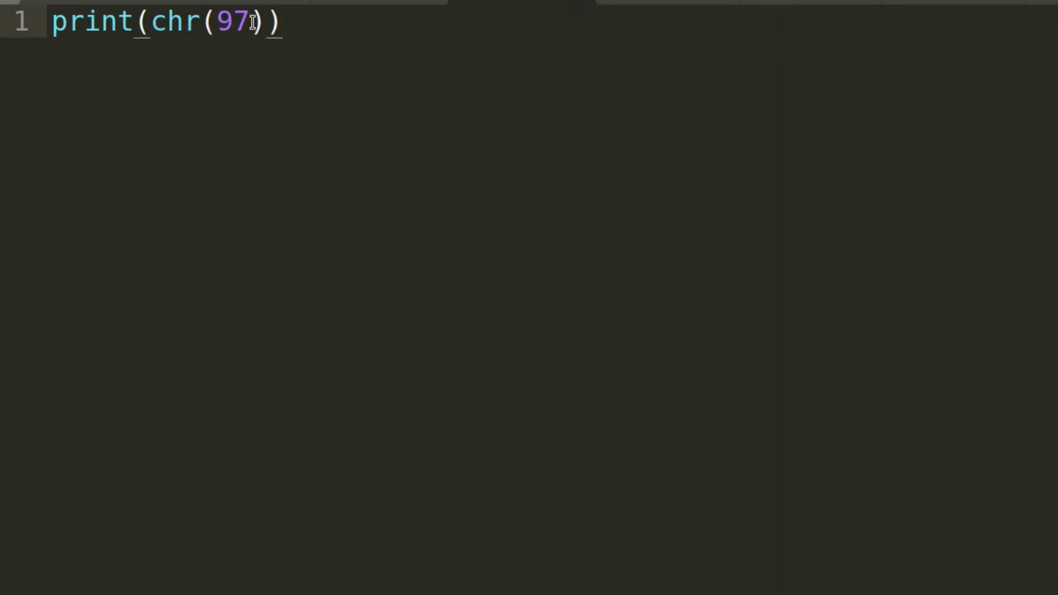
{"action": "left_click", "coordinate": [252, 22]}
{"action": "key", "text": "BackSpace"}
{"action": "type", "text": "8"}
{"action": "key", "text": "ctrl+s"}
{"action": "key", "text": "alt+Tab"}
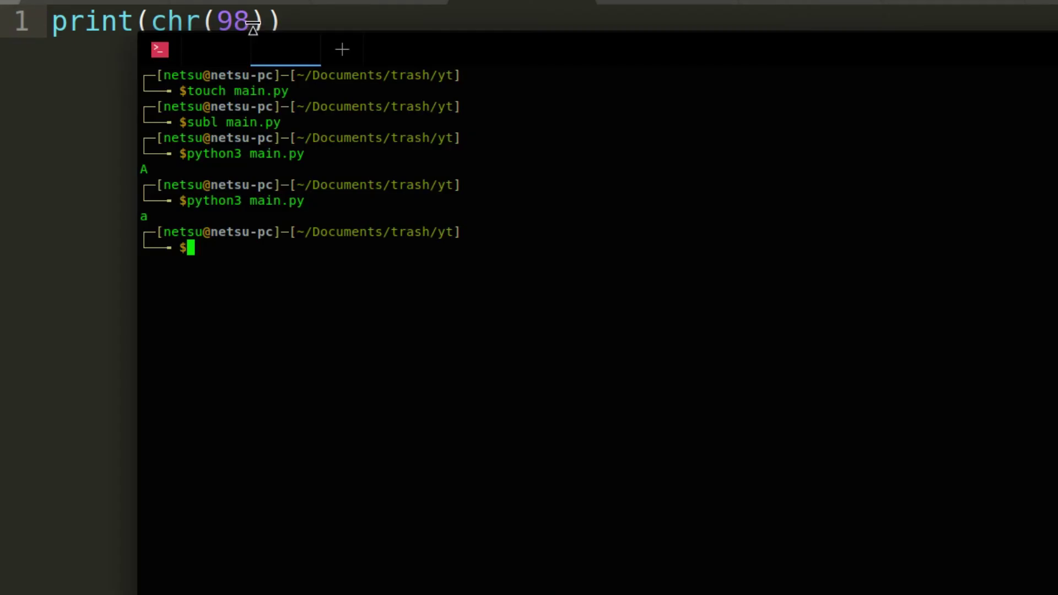
{"action": "key", "text": "Up"}
{"action": "key", "text": "Return"}
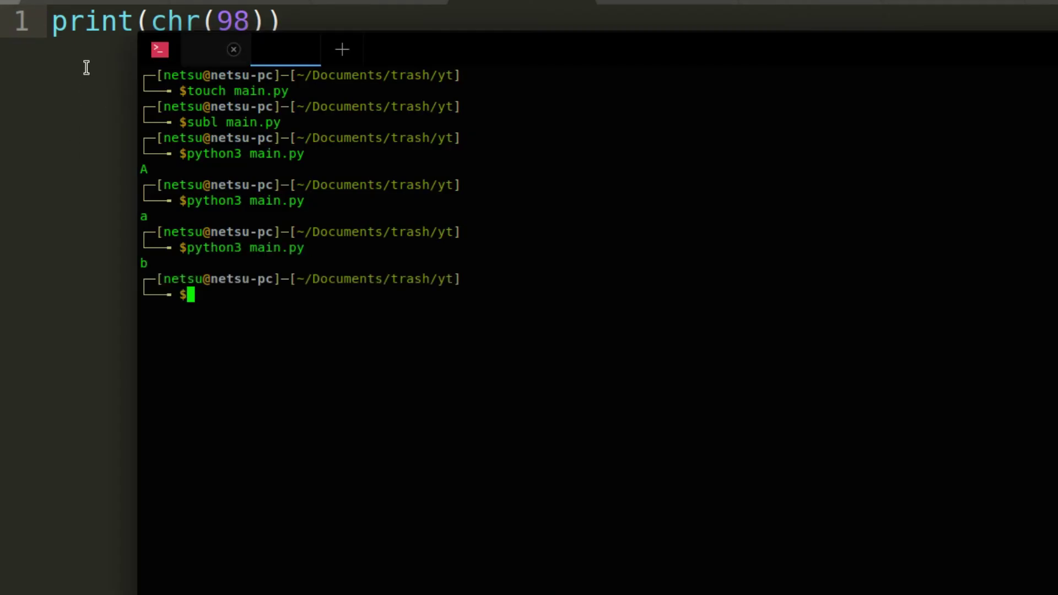
{"action": "left_click", "coordinate": [86, 67]}
{"action": "double_click", "coordinate": [227, 21]}
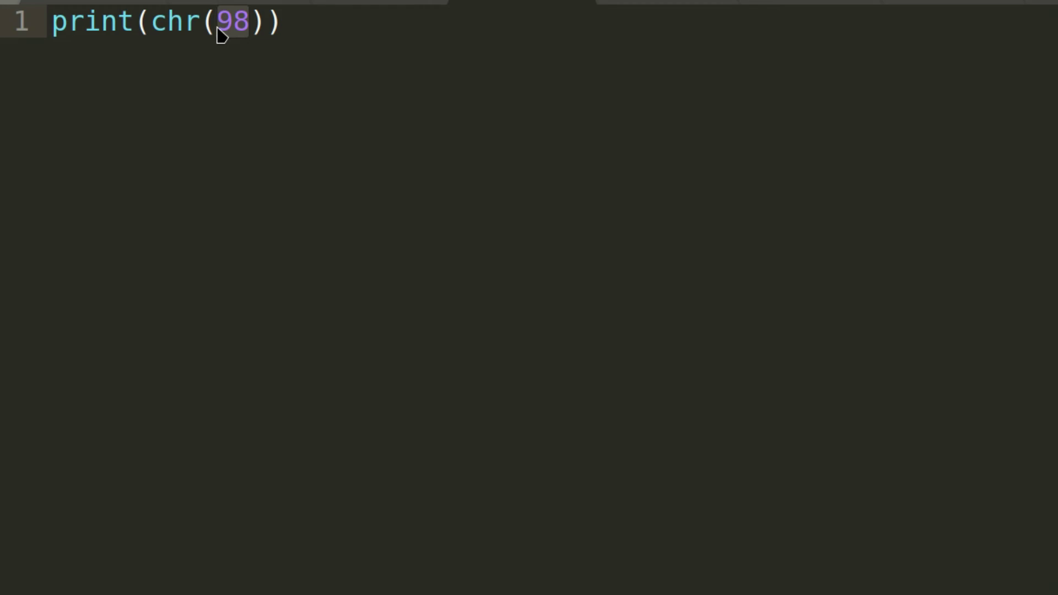
- Replace chr(98) with ord("a") and run main.py, printing 97
{"action": "left_click_drag", "start_coordinate": [264, 21], "coordinate": [150, 22]}
{"action": "key", "text": "BackSpace"}
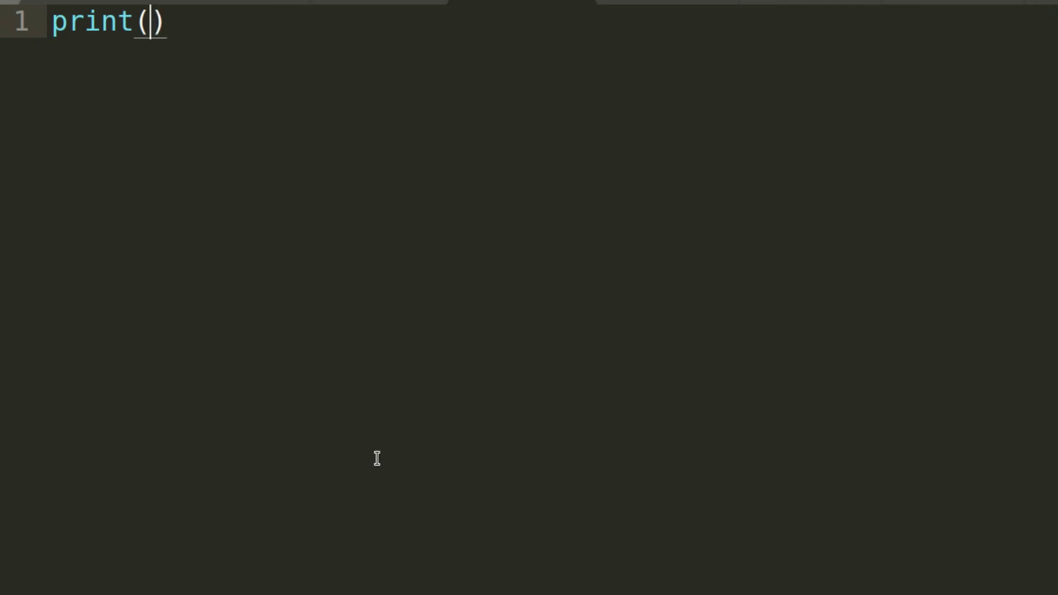
{"action": "type", "text": "ord("}
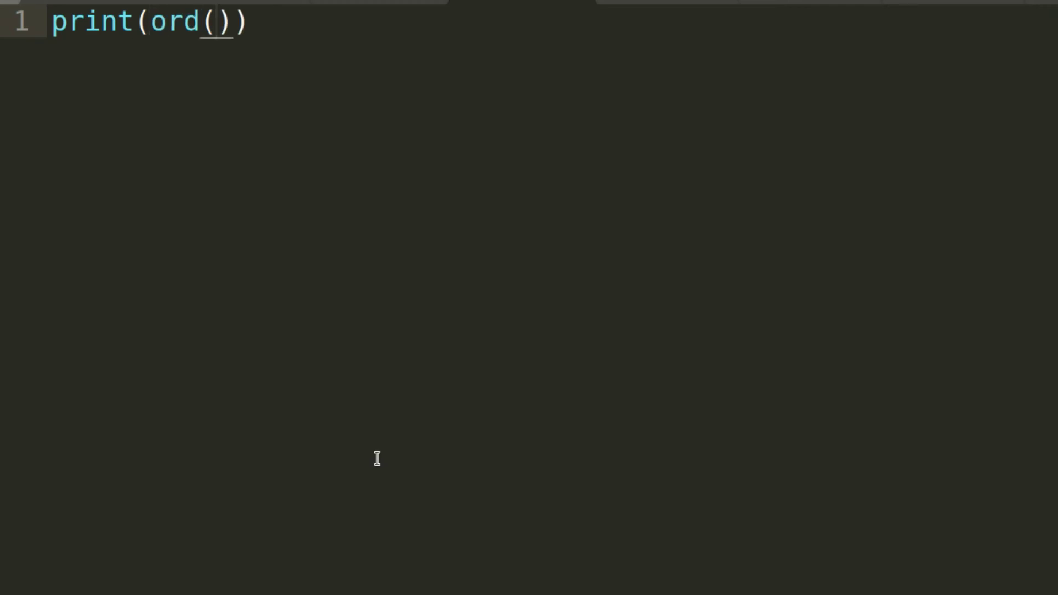
{"action": "type", "text": "\"a"}
{"action": "key", "text": "ctrl+s"}
{"action": "key", "text": "alt+Tab"}
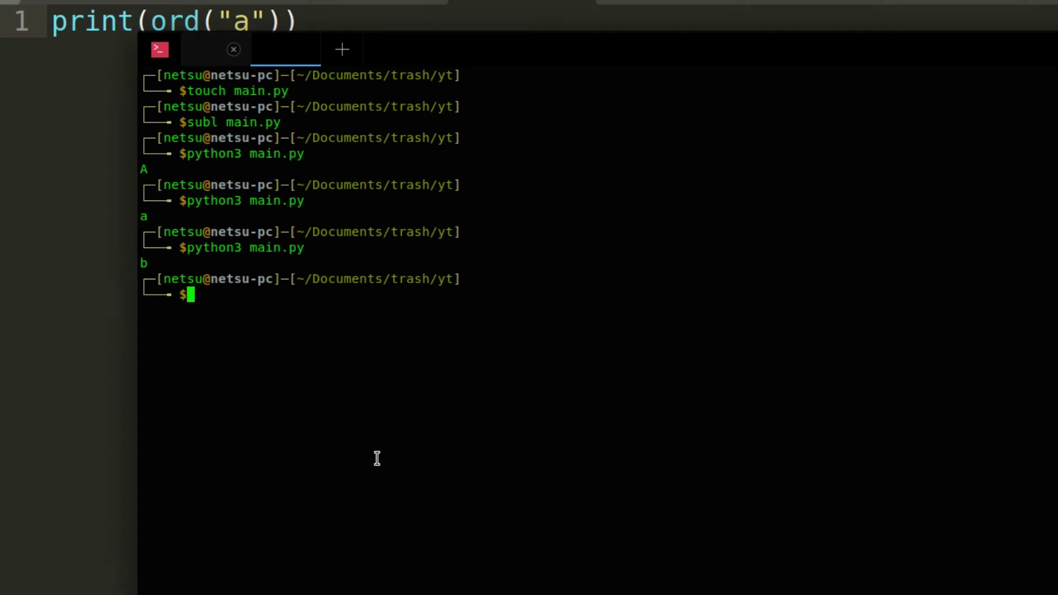
{"action": "key", "text": "Up"}
{"action": "key", "text": "Return"}
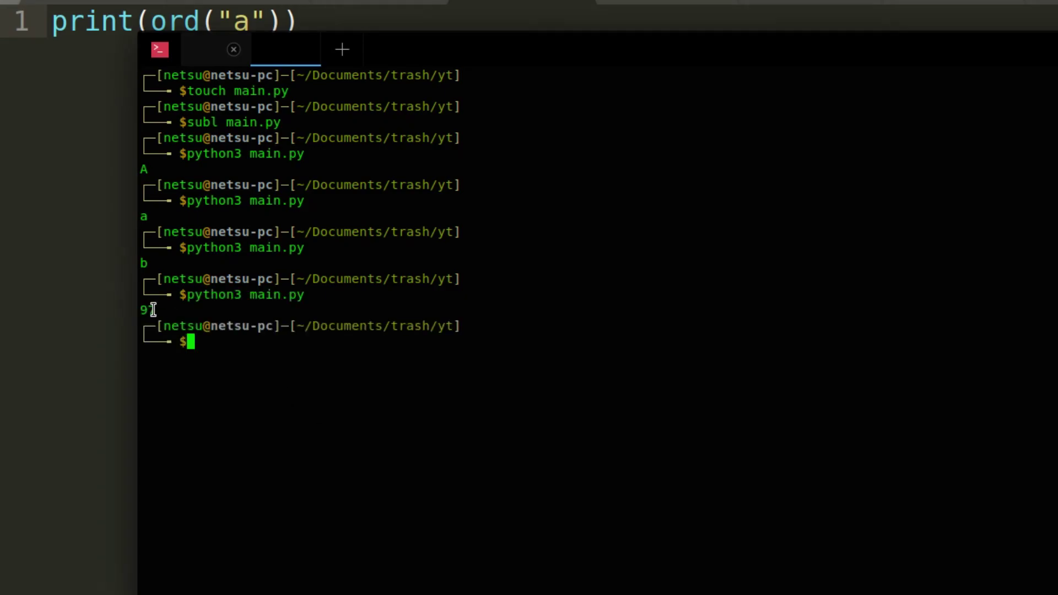
- Change the ord argument to uppercase "A" and rerun, printing 65
{"action": "key", "text": "alt+Tab"}
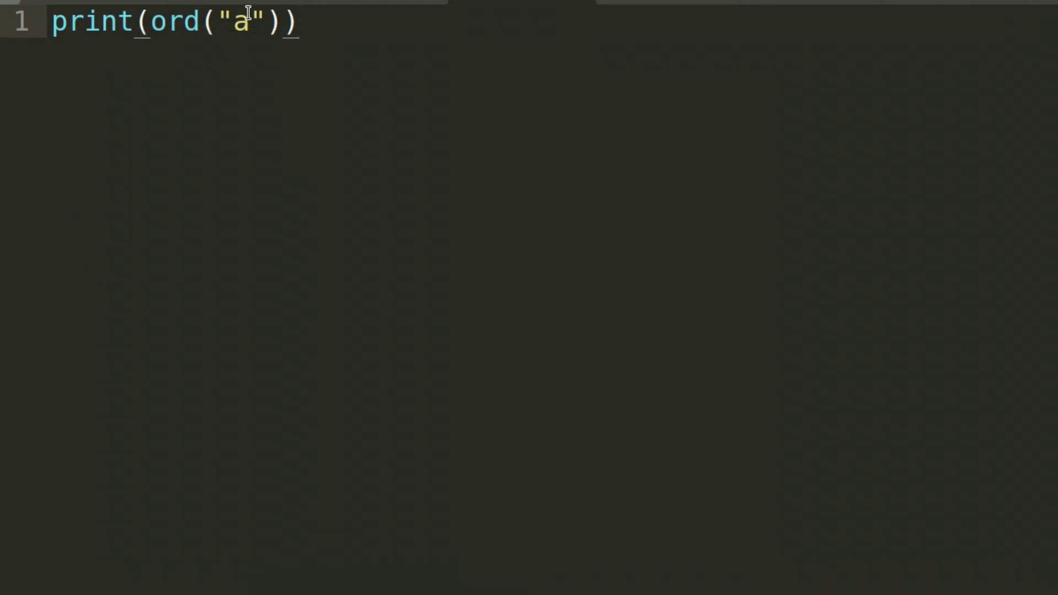
{"action": "left_click", "coordinate": [248, 21]}
{"action": "key", "text": "BackSpace"}
{"action": "type", "text": "A"}
{"action": "key", "text": "ctrl+s"}
{"action": "key", "text": "alt+Tab"}
{"action": "key", "text": "Up"}
{"action": "key", "text": "Return"}
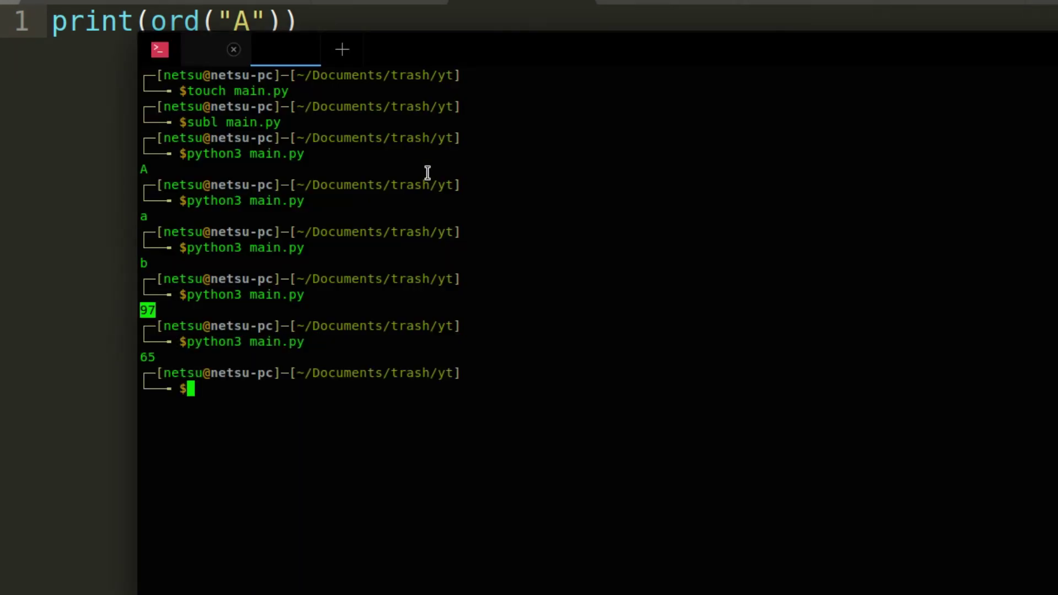
{"action": "key", "text": "alt+Tab"}
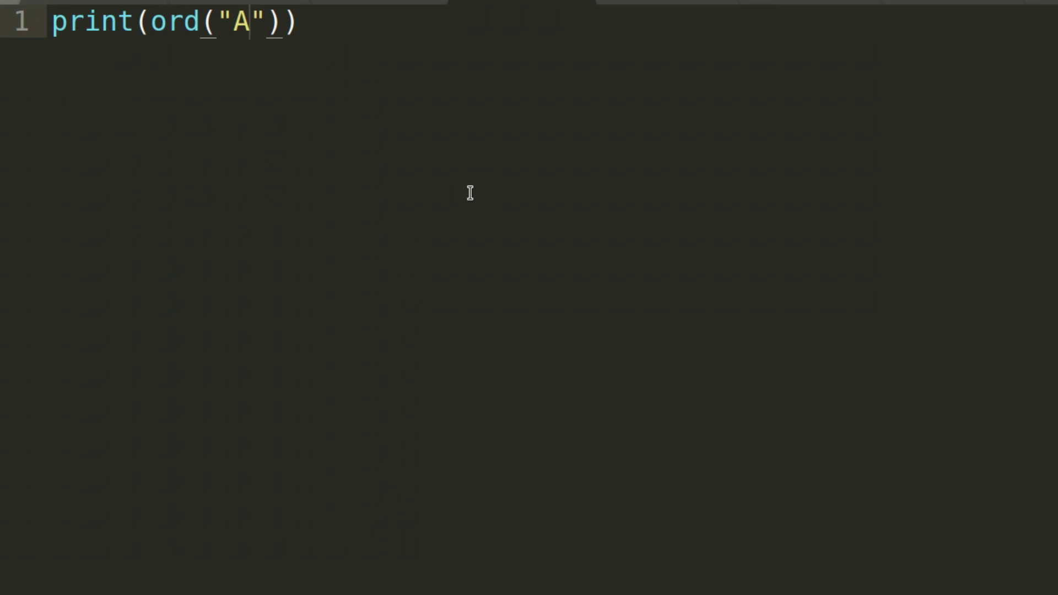
- Select all the code in main.py and delete it
{"action": "key", "text": "End"}
{"action": "key", "text": "Return"}
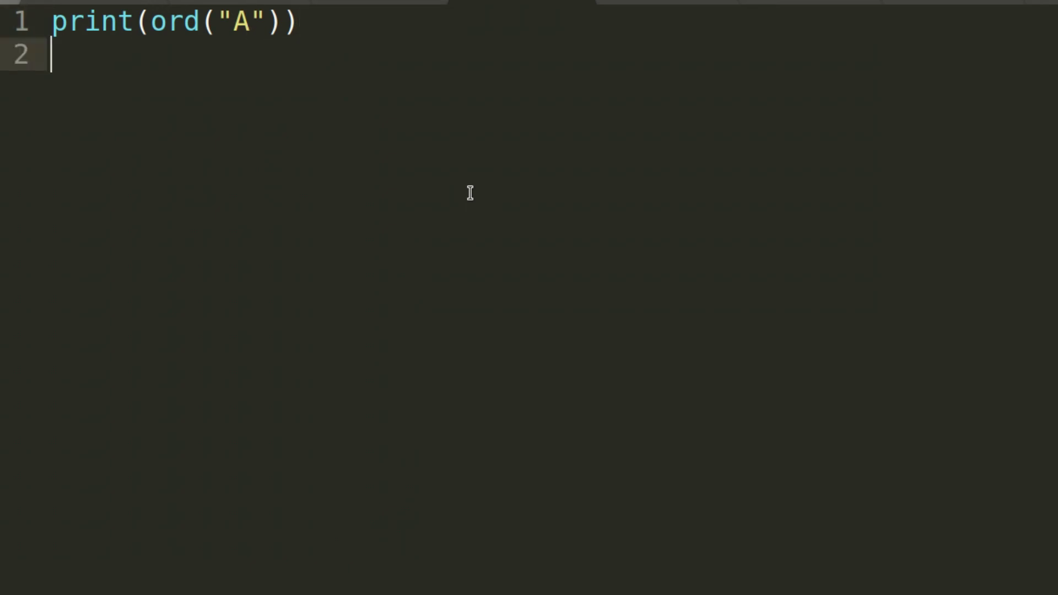
{"action": "key", "text": "Return"}
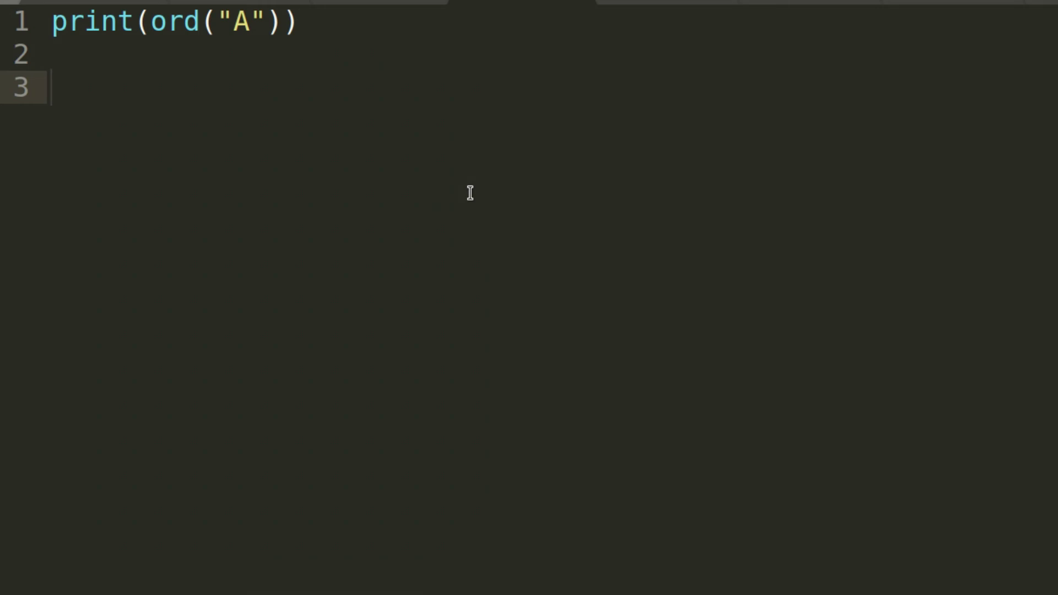
{"action": "key", "text": "shift+Up"}
{"action": "key", "text": "shift+Up"}
{"action": "key", "text": "BackSpace"}
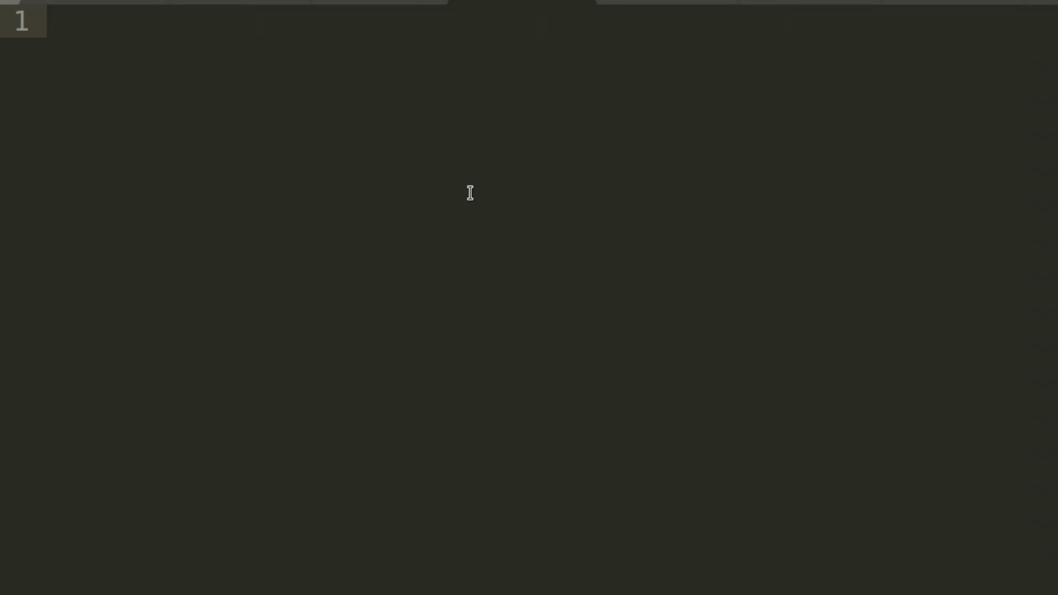
{"action": "type", "text": "for"}
- Expand the for snippet into a loop over range(ord("A"), ord("Z") - 1), replacing pass with print
{"action": "key", "text": "Tab"}
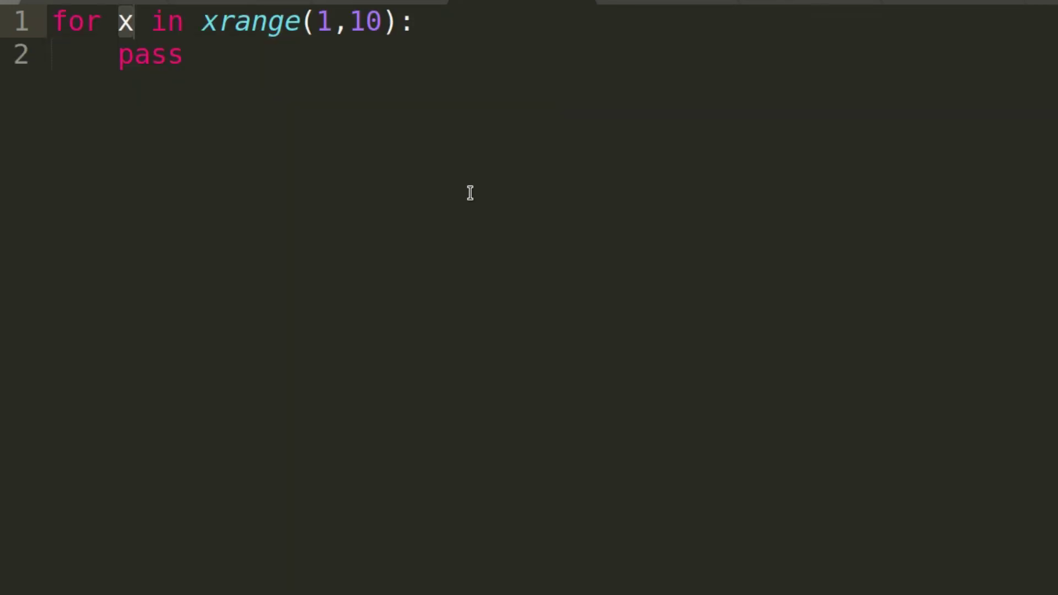
{"action": "type", "text": "letter"}
{"action": "key", "text": "Tab"}
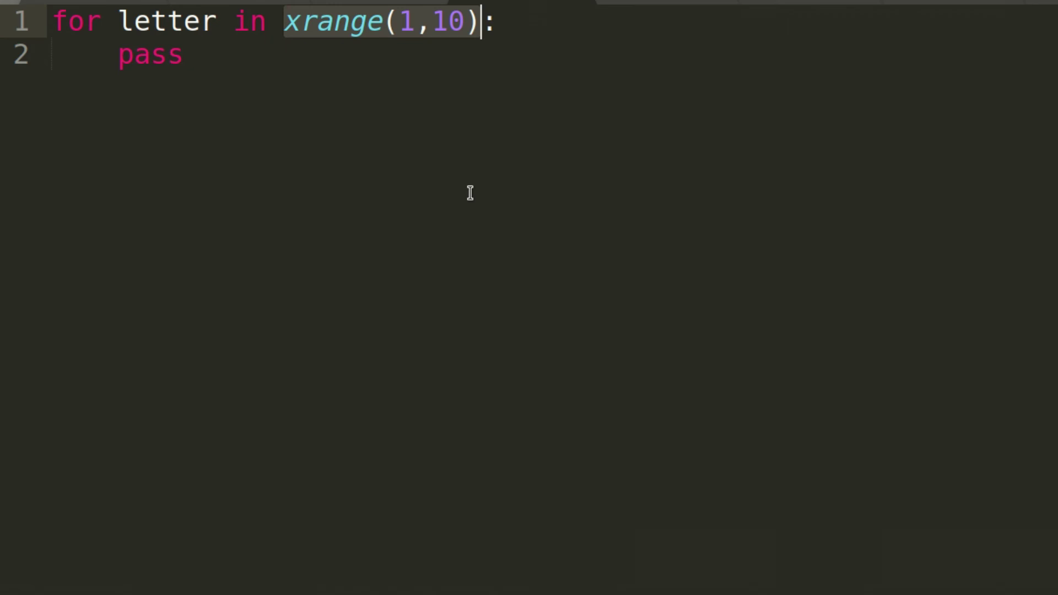
{"action": "type", "text": "range"}
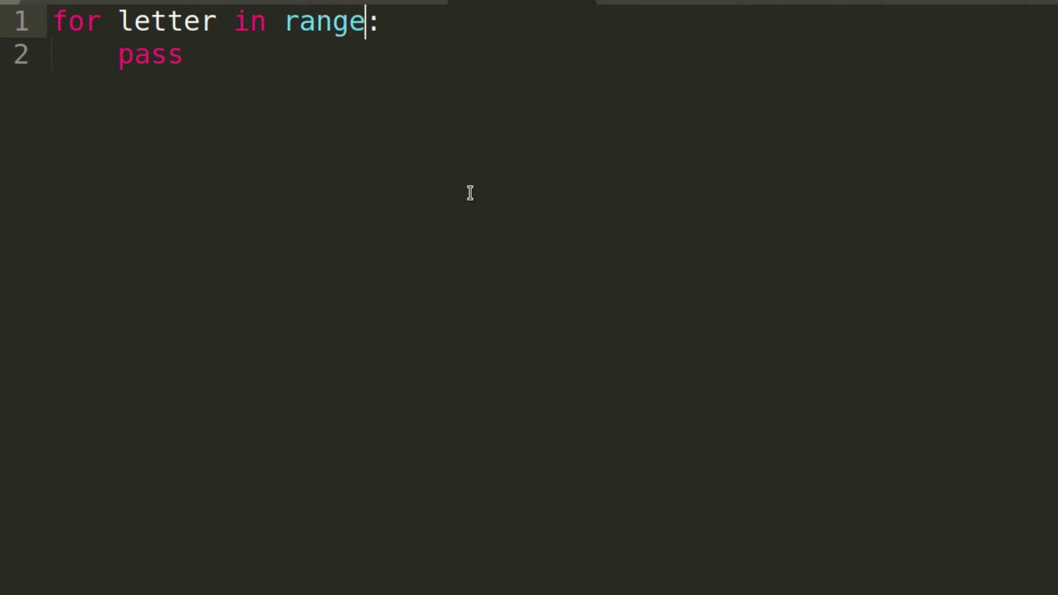
{"action": "type", "text": "("}
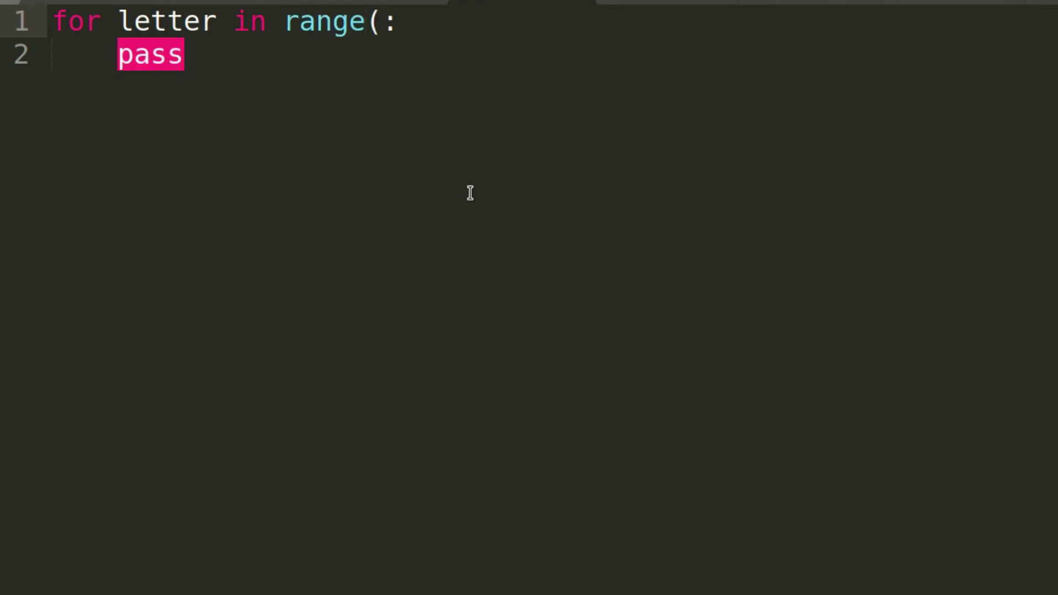
{"action": "type", "text": "ord"}
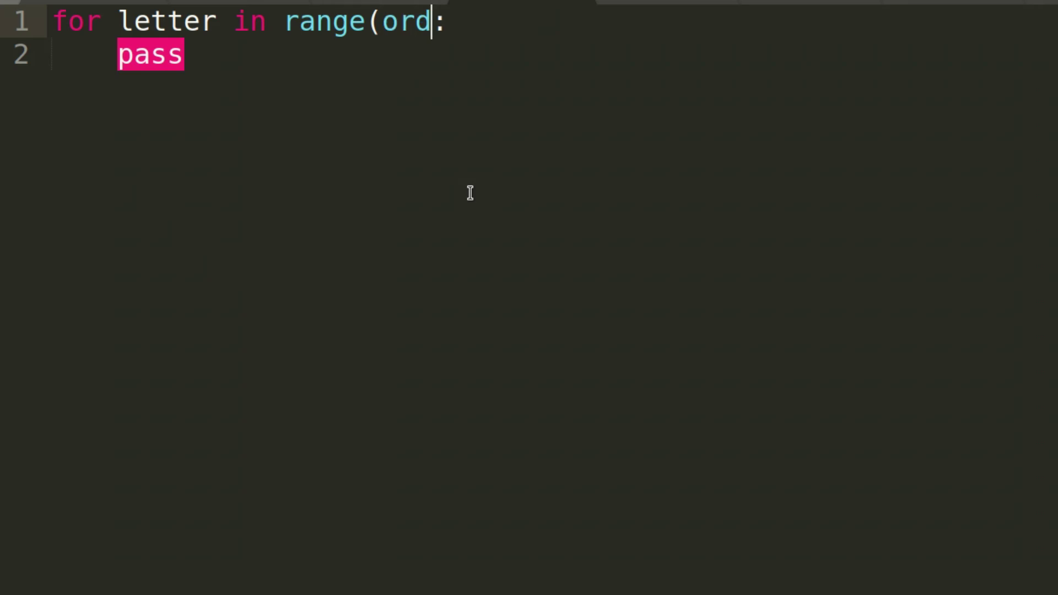
{"action": "type", "text": "(\"A\""}
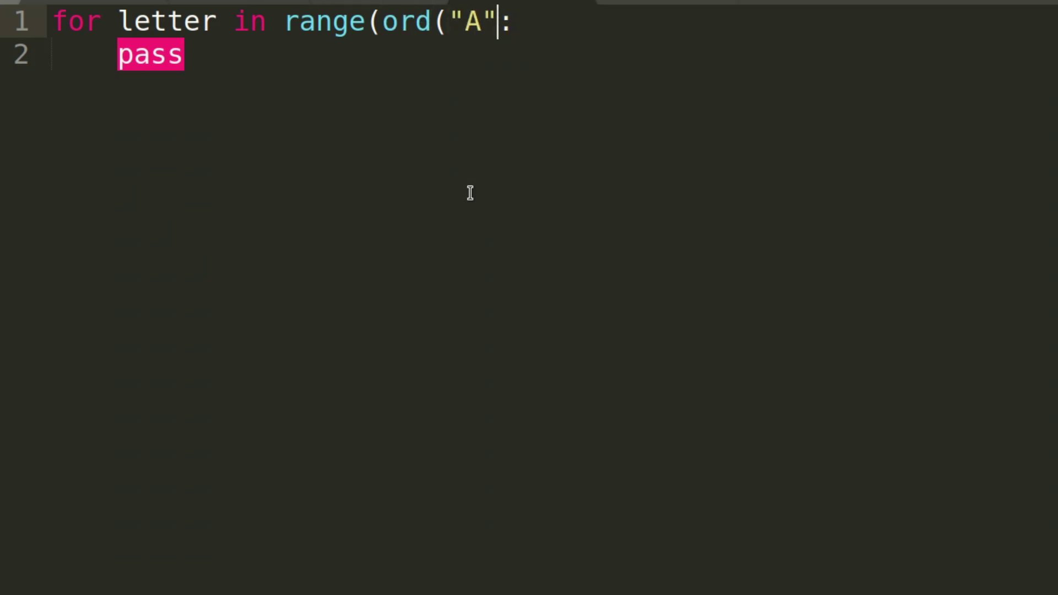
{"action": "type", "text": "), "}
{"action": "type", "text": "ord"}
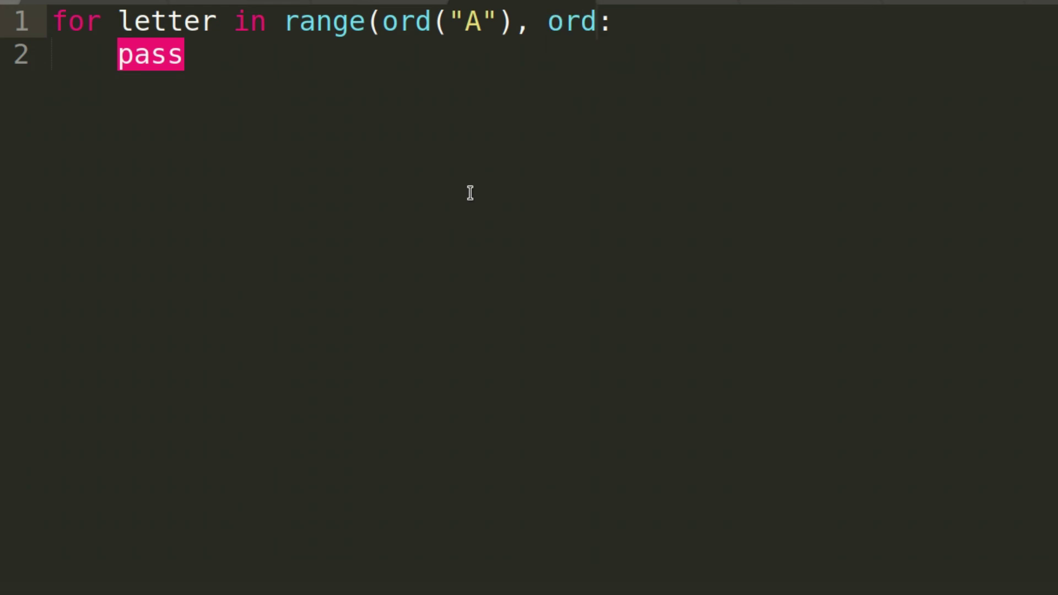
{"action": "type", "text": "(\""}
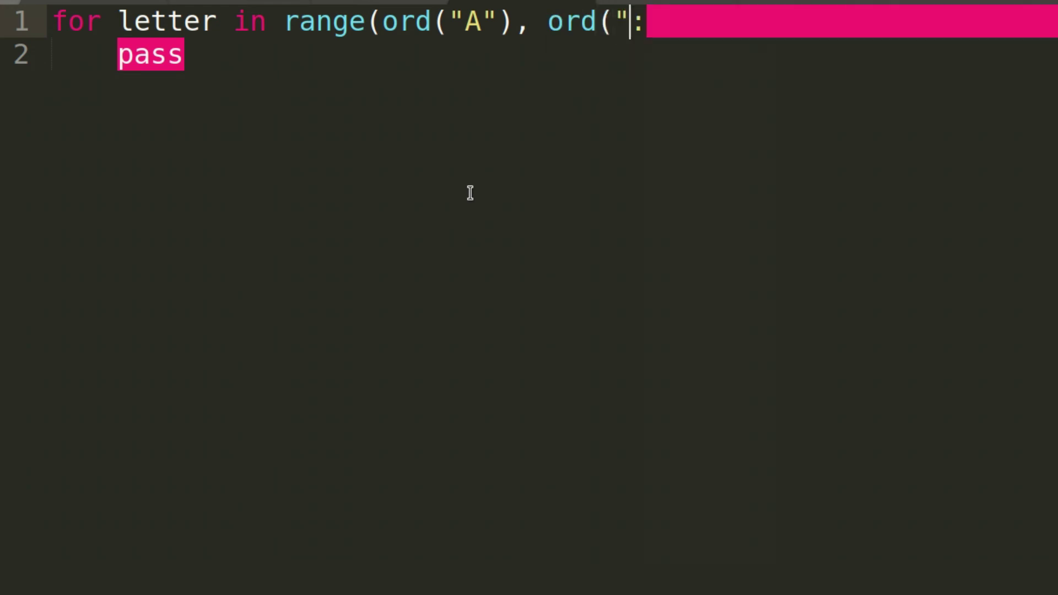
{"action": "type", "text": "Z\")"}
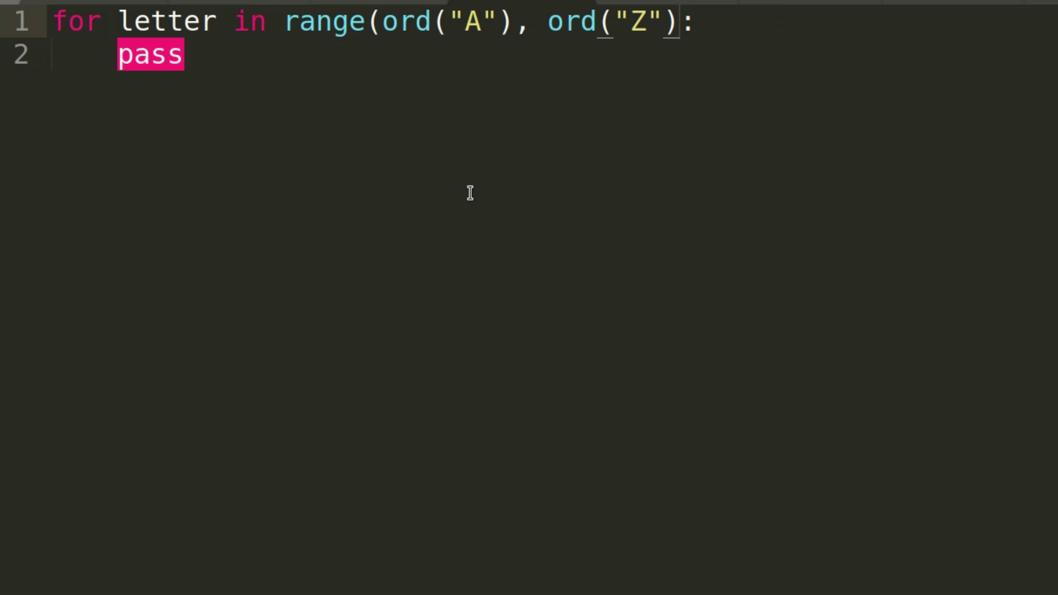
{"action": "type", "text": " - 1"}
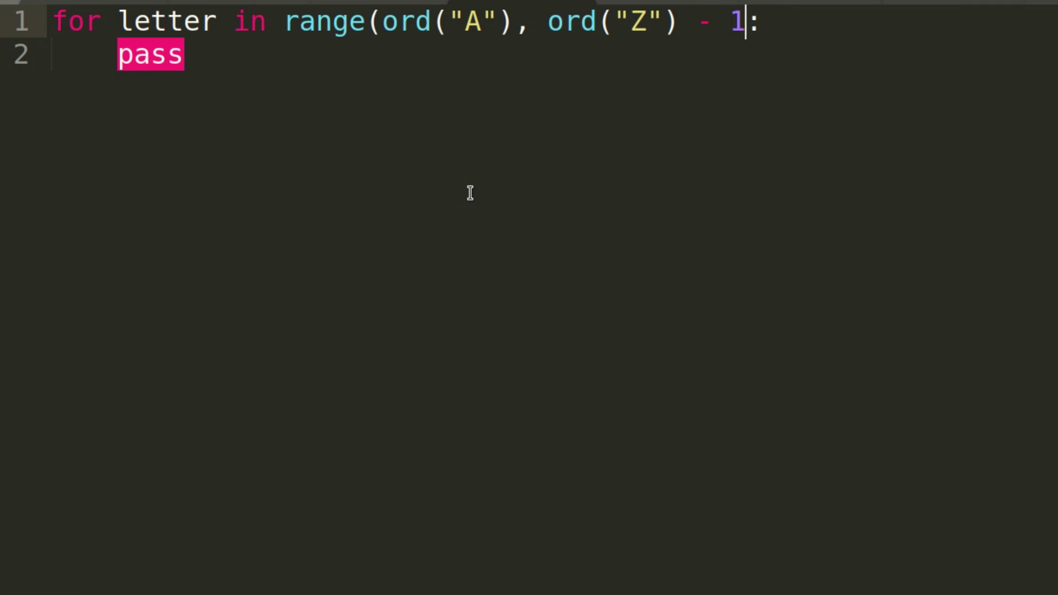
{"action": "type", "text": ")"}
{"action": "key", "text": "Down"}
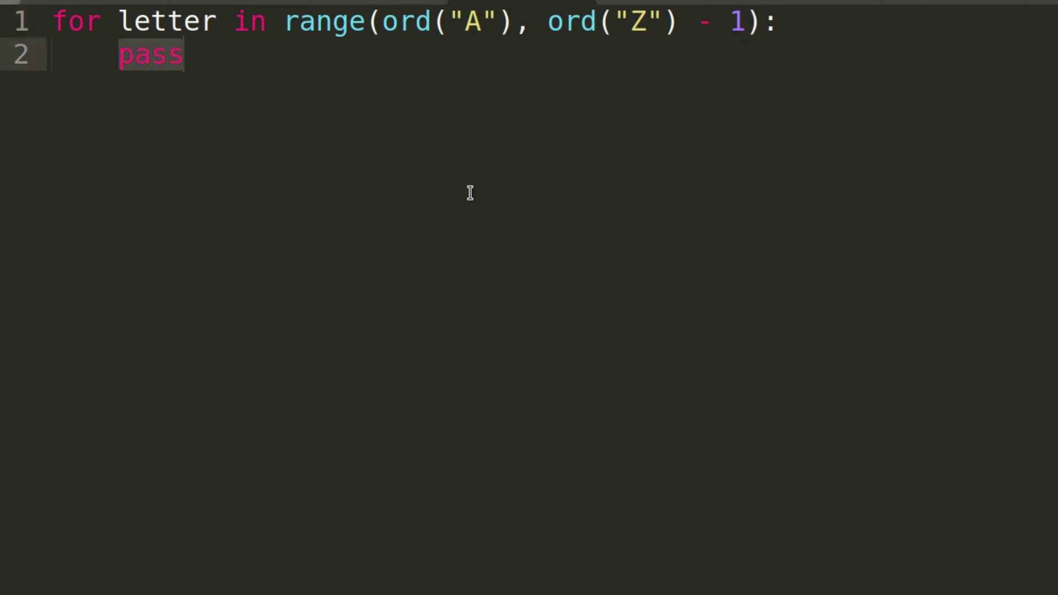
{"action": "key", "text": "BackSpace"}
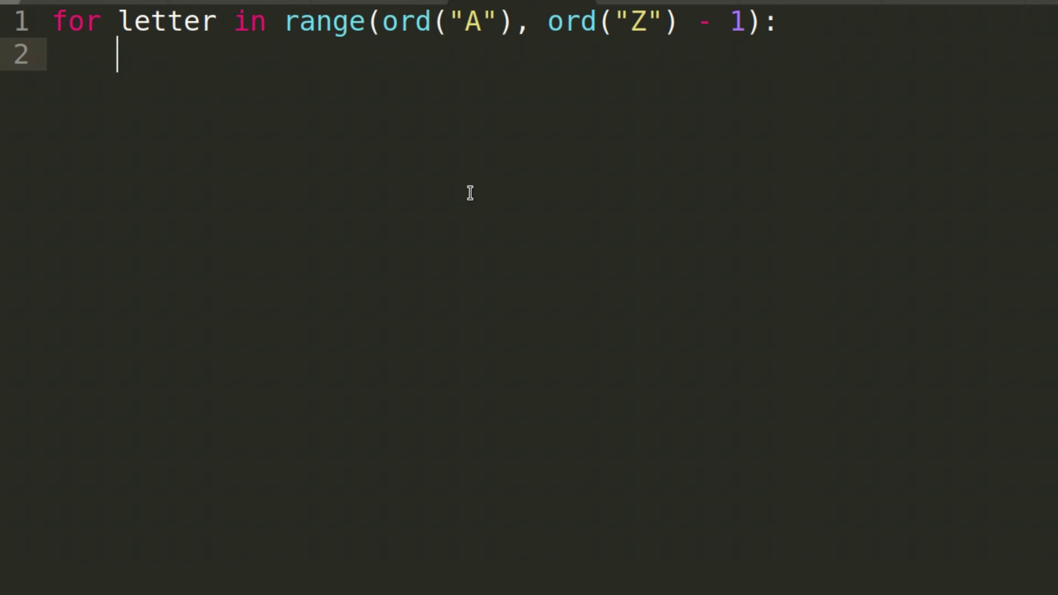
{"action": "type", "text": "print("}
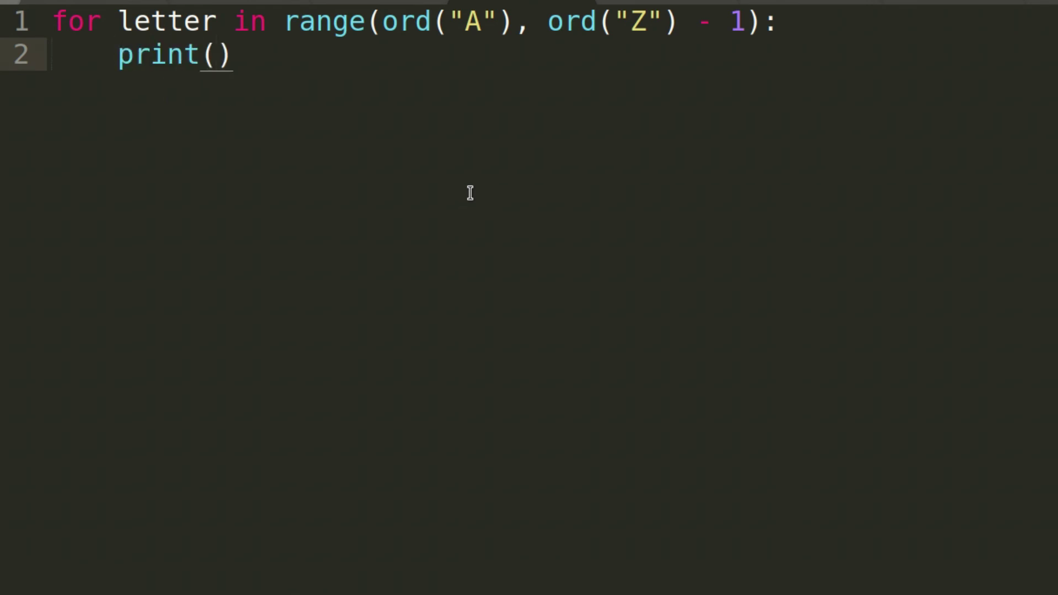
{"action": "type", "text": "chr("}
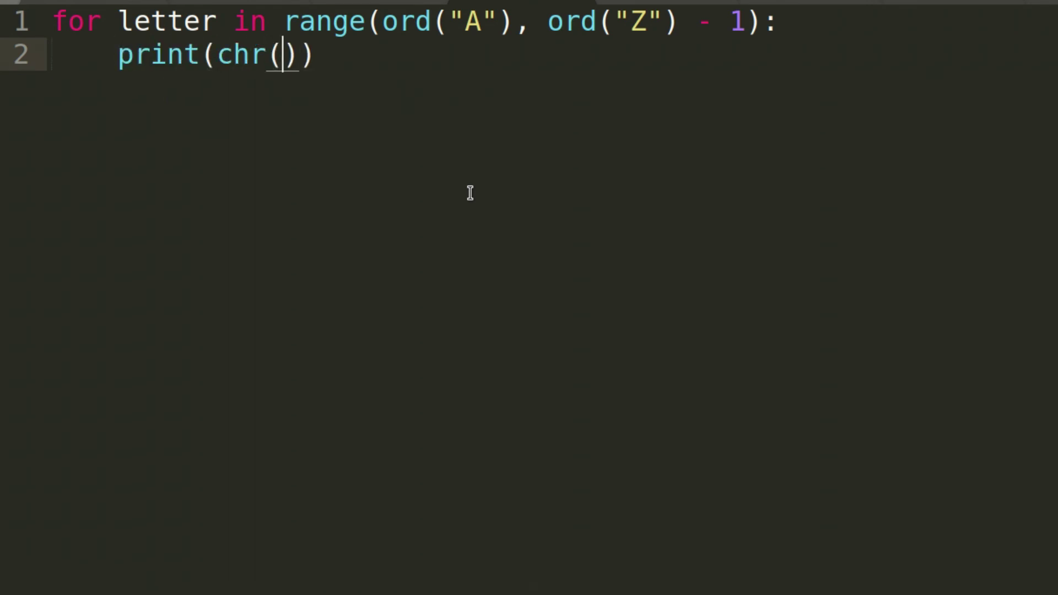
{"action": "type", "text": "letter"}
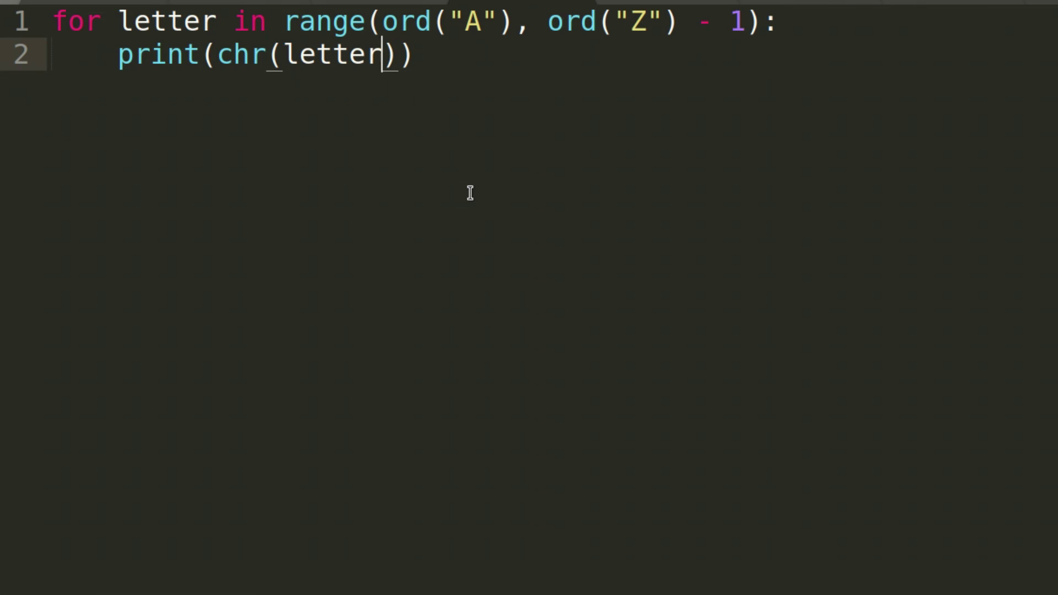
- Run the loop, change the range end from - 1 to + 1, then rerun to print A–Z
{"action": "key", "text": "ctrl+s"}
{"action": "key", "text": "alt+Tab"}
{"action": "type", "text": "python3 main.py"}
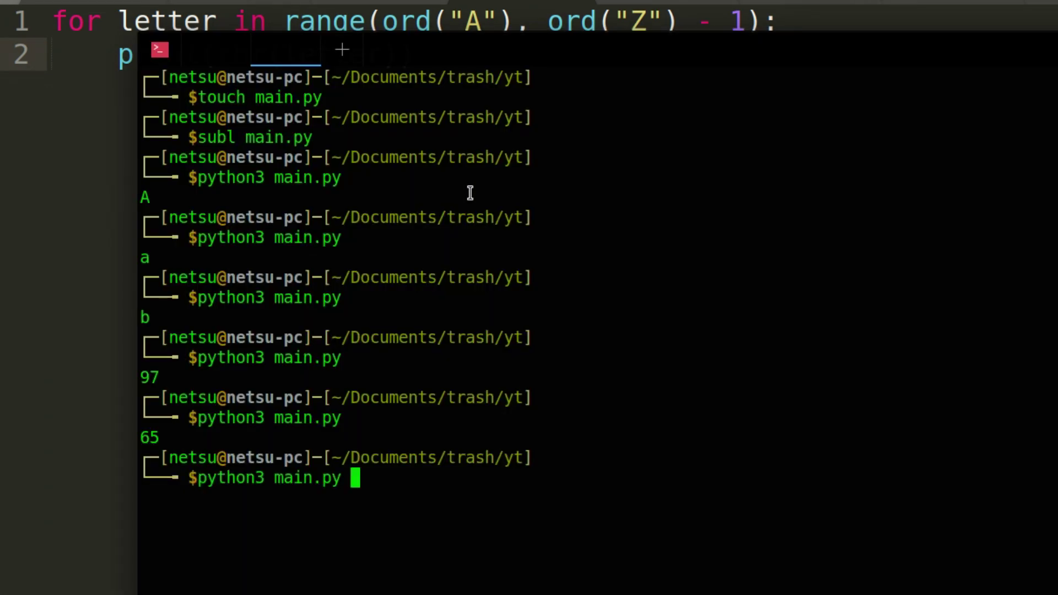
{"action": "key", "text": "Return"}
{"action": "key", "text": "alt+Tab"}
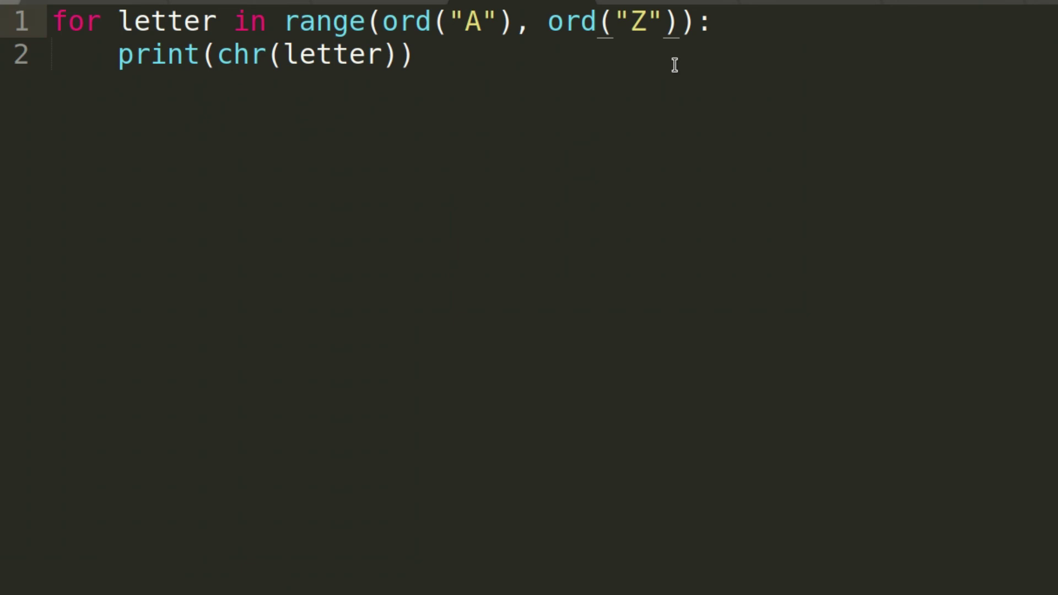
{"action": "type", "text": "+ 1"}
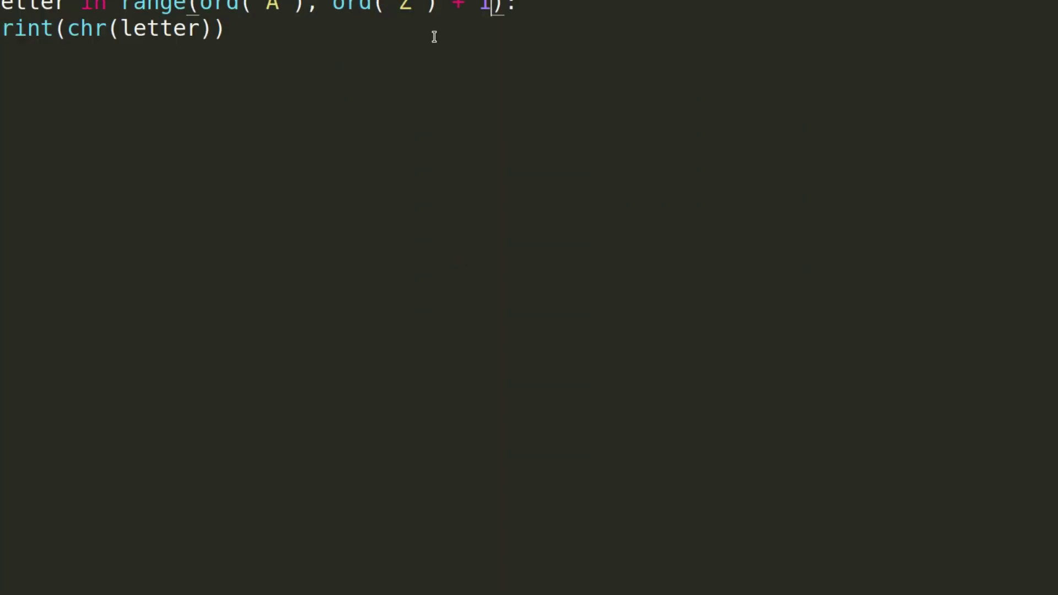
{"action": "key", "text": "alt+Tab"}
{"action": "type", "text": "python3 main.py"}
{"action": "key", "text": "Return"}
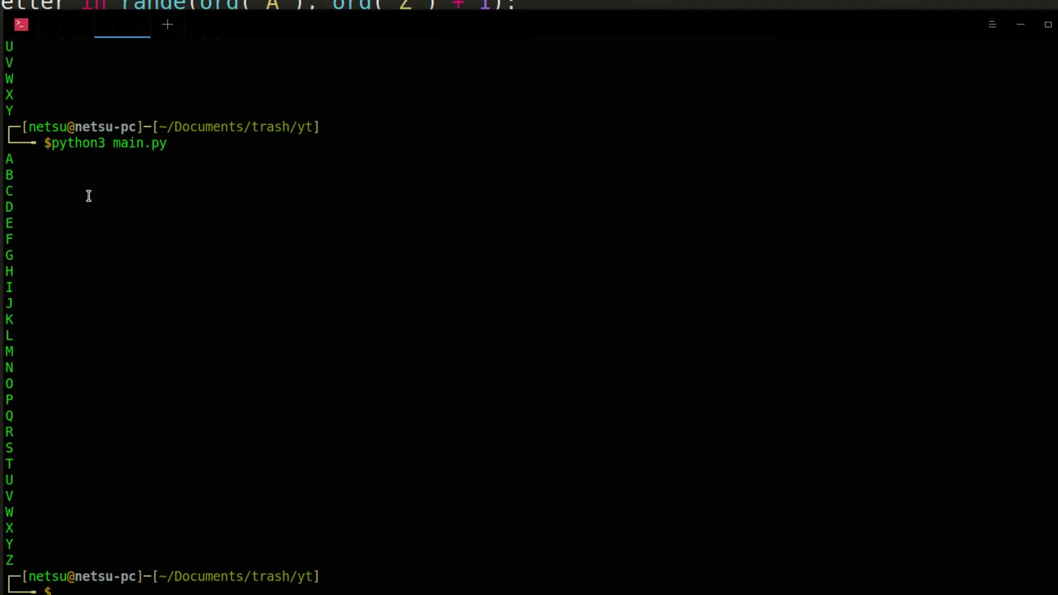
{"action": "key", "text": "F12"}
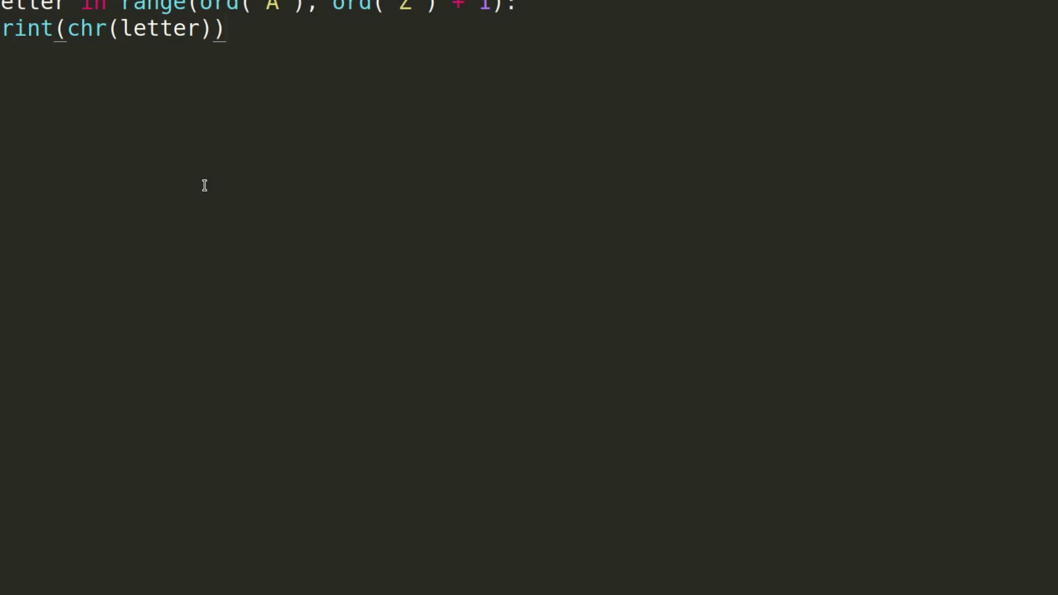